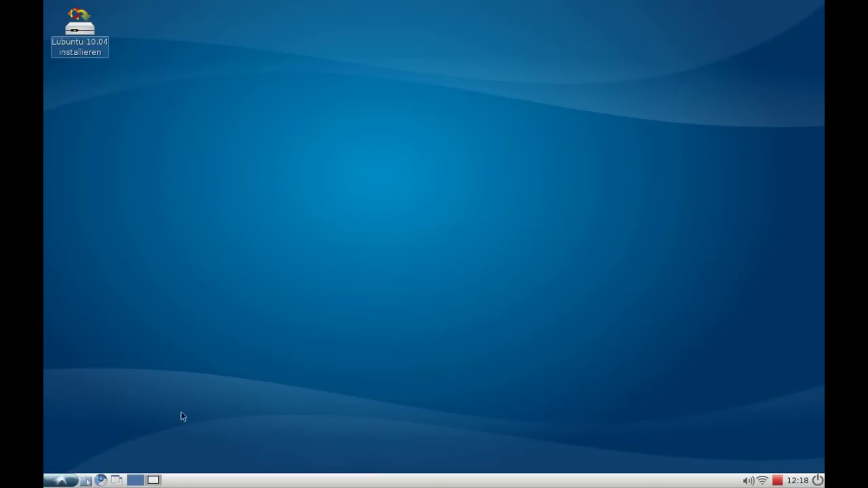
# Launch Synaptic Package Manager from the Lubuntu start menu's Einstellungen submenu.
pyautogui.click(66, 481)
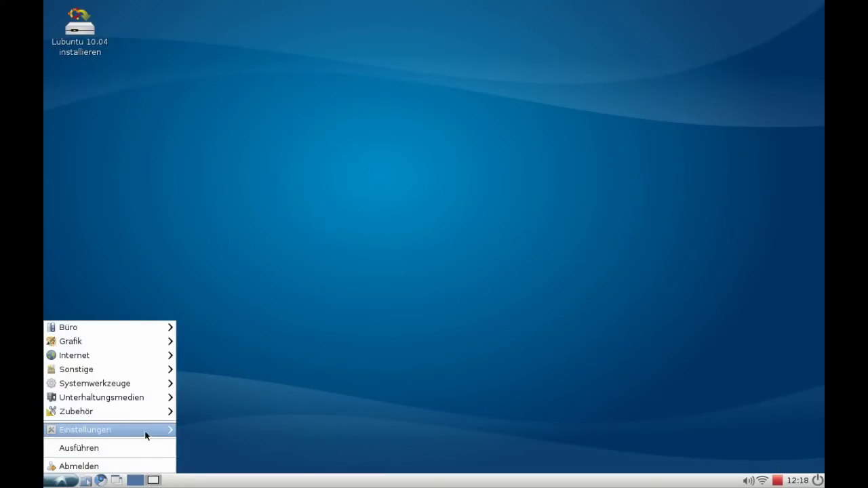
pyautogui.moveTo(84, 430)
pyautogui.click(264, 453)
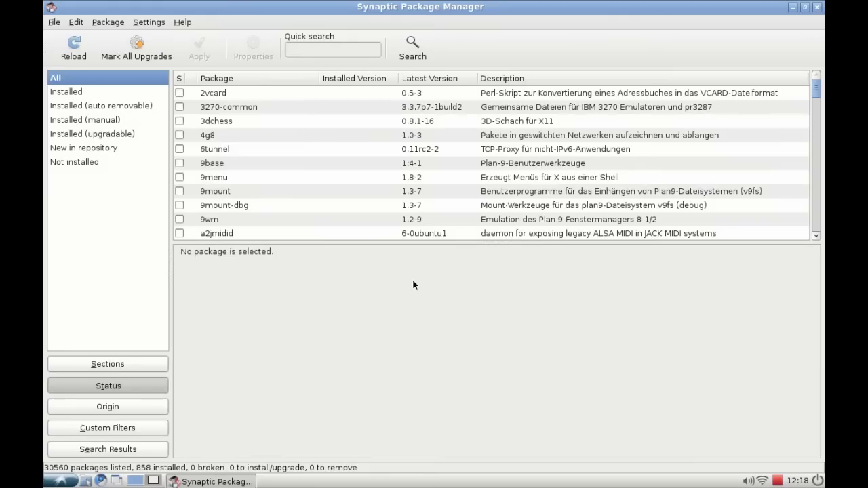
# Group packages by section, list All 30,560 packages, and read the 3dchess description.
pyautogui.click(148, 366)
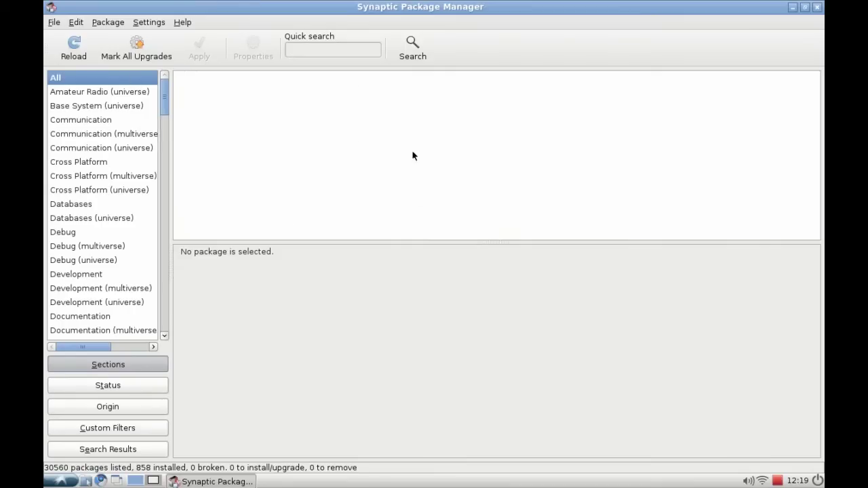
pyautogui.click(129, 89)
pyautogui.click(130, 78)
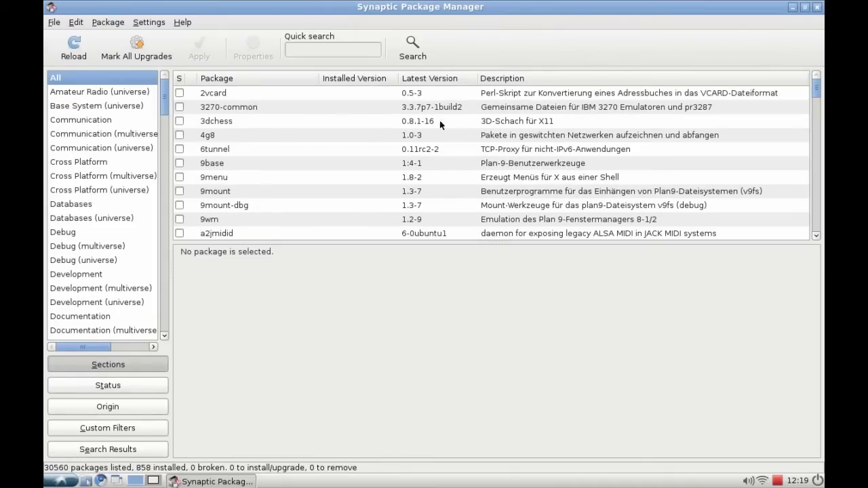
pyautogui.click(236, 120)
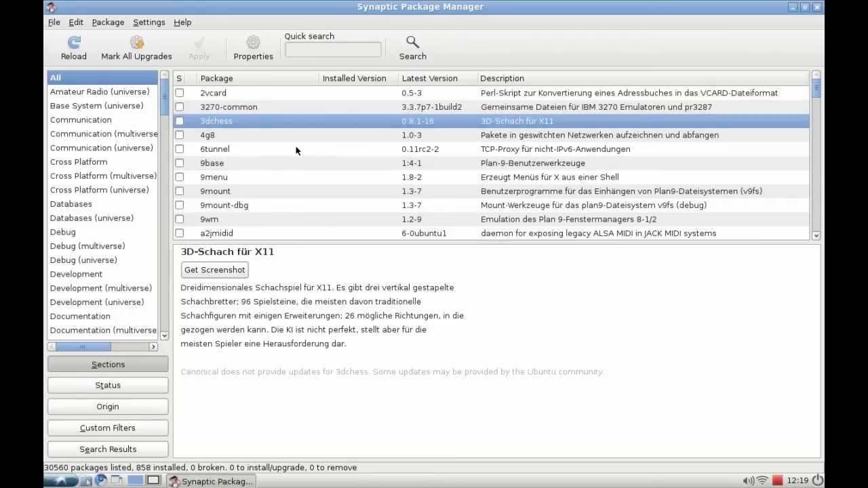
pyautogui.moveTo(164, 104); pyautogui.dragTo(165, 149)
# Mark thunderbird from the Email section for installation.
pyautogui.click(85, 136)
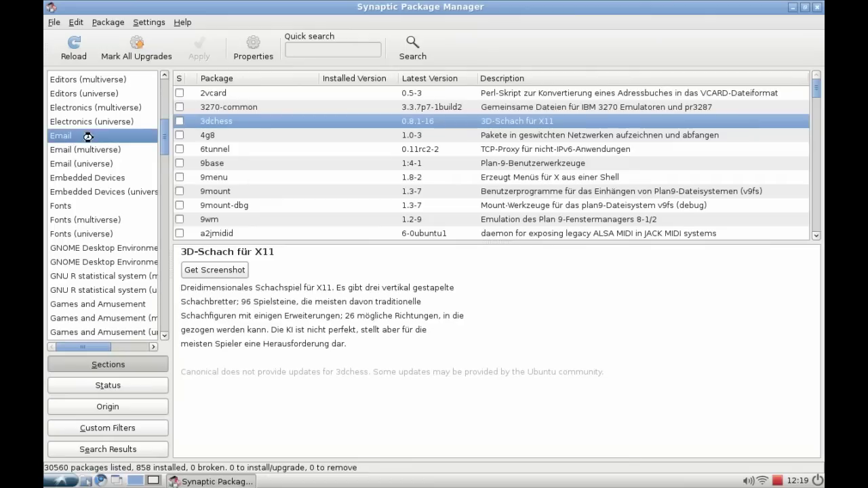
pyautogui.scroll(-5, 352, 173)
pyautogui.scroll(-5, 352, 173)
pyautogui.scroll(-4, 352, 173)
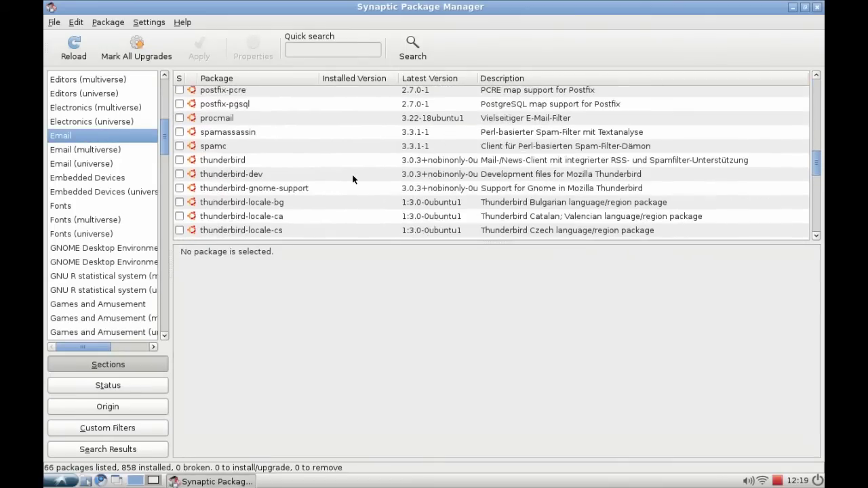
pyautogui.scroll(-1, 352, 173)
pyautogui.click(204, 135)
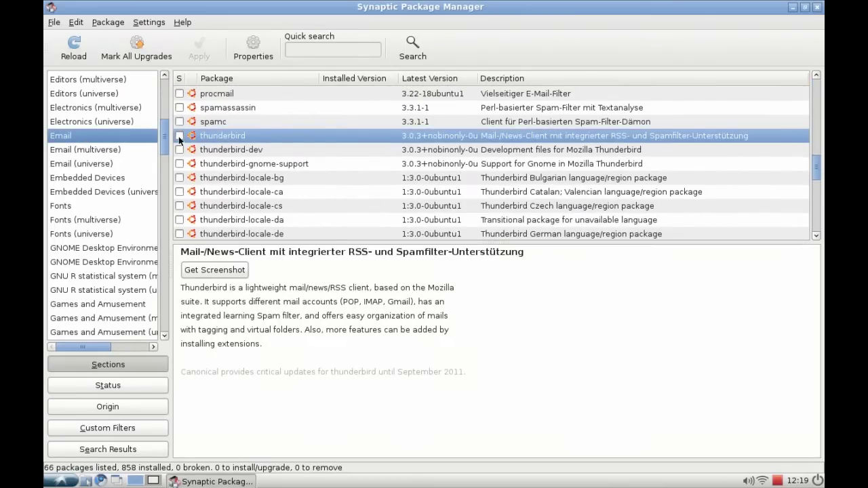
pyautogui.click(180, 138)
pyautogui.click(204, 155)
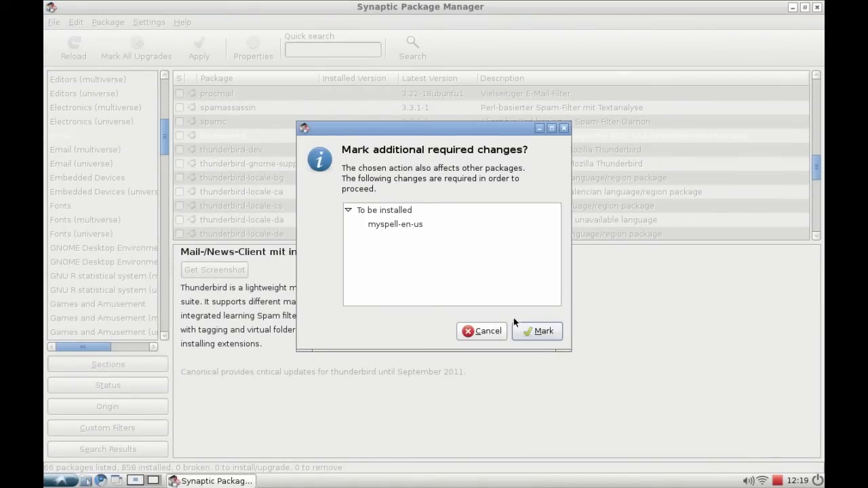
# Accept the extra myspell-en-us package, leaving 2 packages (30.4 MB) to install.
pyautogui.click(535, 330)
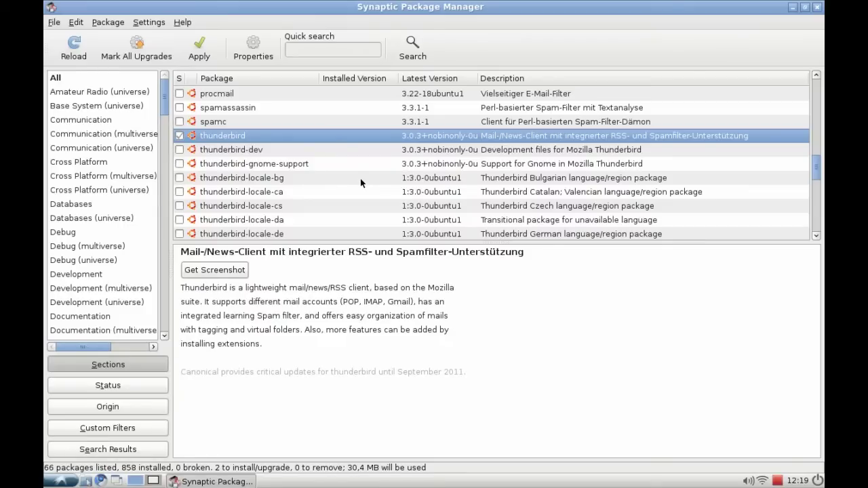
pyautogui.scroll(-1, 360, 178)
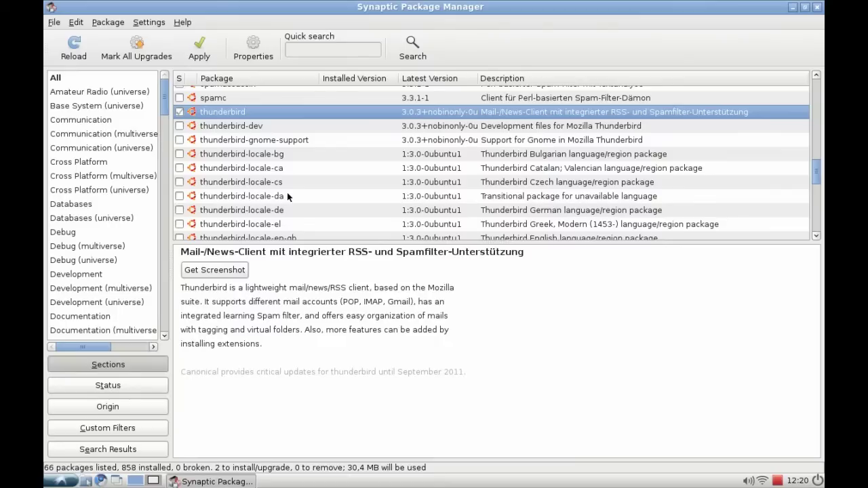
# Check the spamc package's description in the Email package list.
pyautogui.scroll(2, 287, 192)
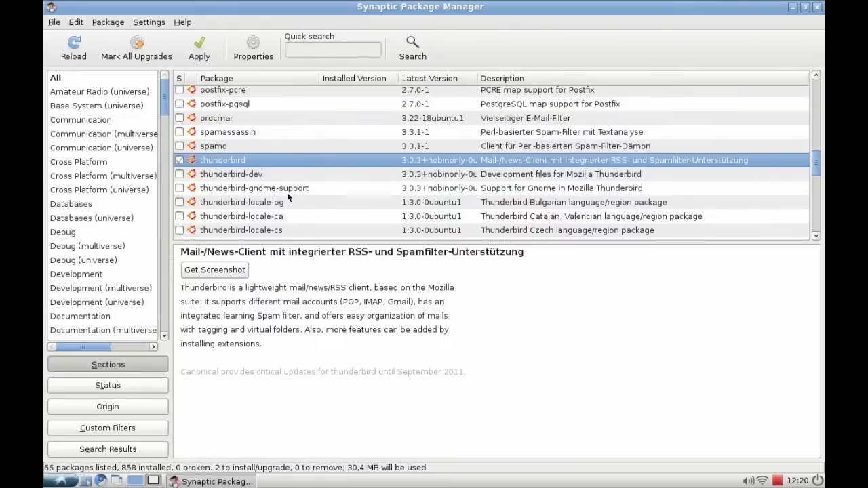
pyautogui.scroll(1, 287, 193)
pyautogui.click(278, 173)
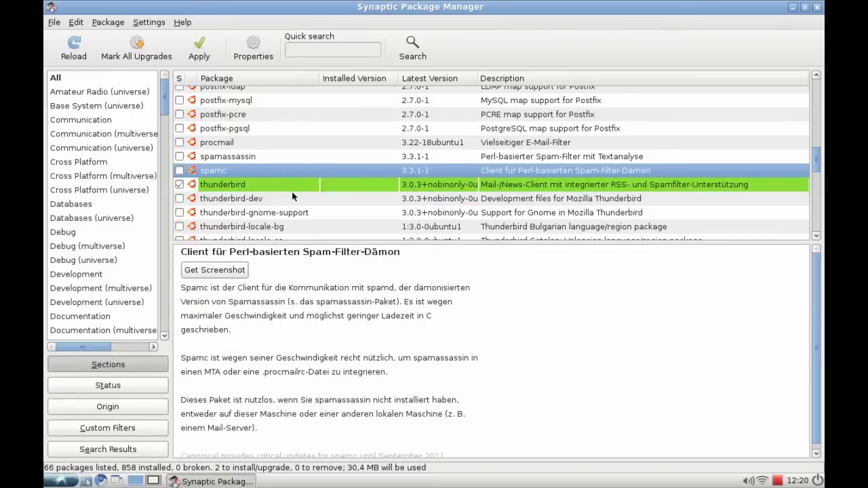
pyautogui.scroll(-2, 148, 217)
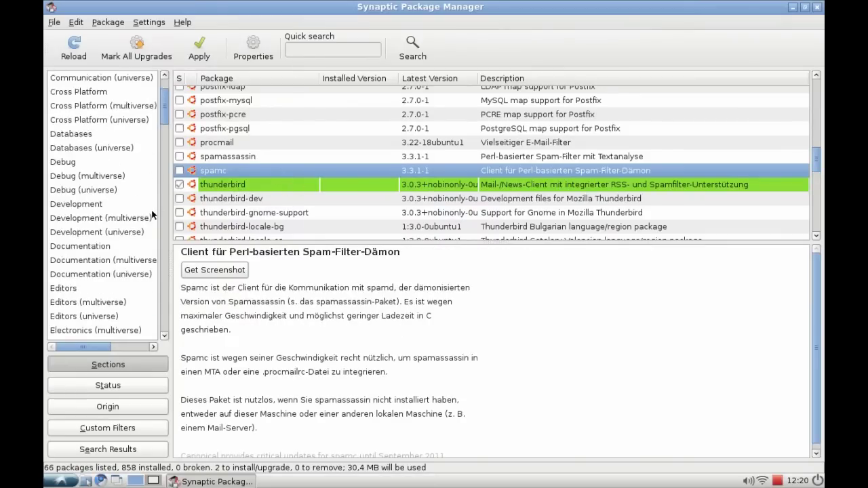
pyautogui.scroll(-4, 148, 217)
pyautogui.scroll(-1, 147, 221)
pyautogui.scroll(-3, 148, 221)
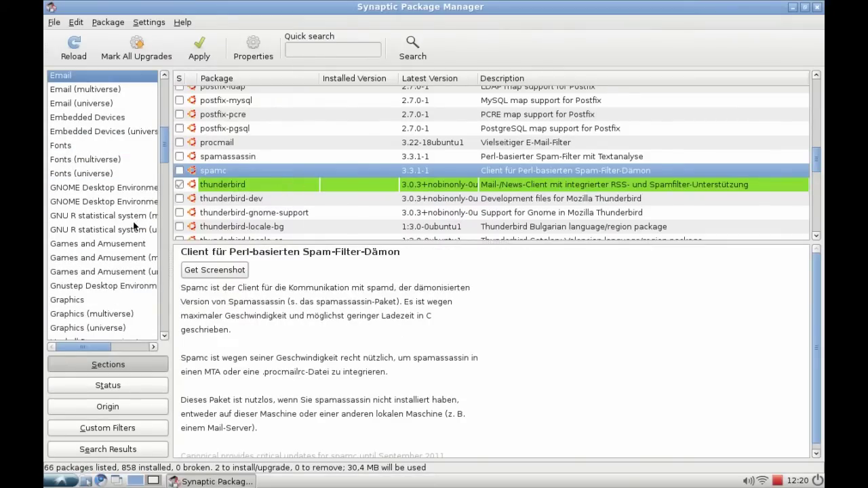
# Mark aisleriot from Games and Amusement for installation, including required gnome-games-common.
pyautogui.click(112, 245)
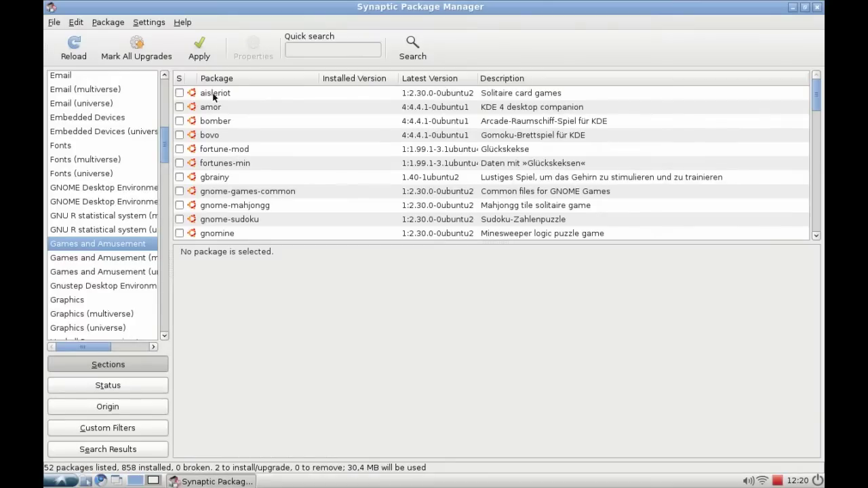
pyautogui.click(179, 93)
pyautogui.click(208, 111)
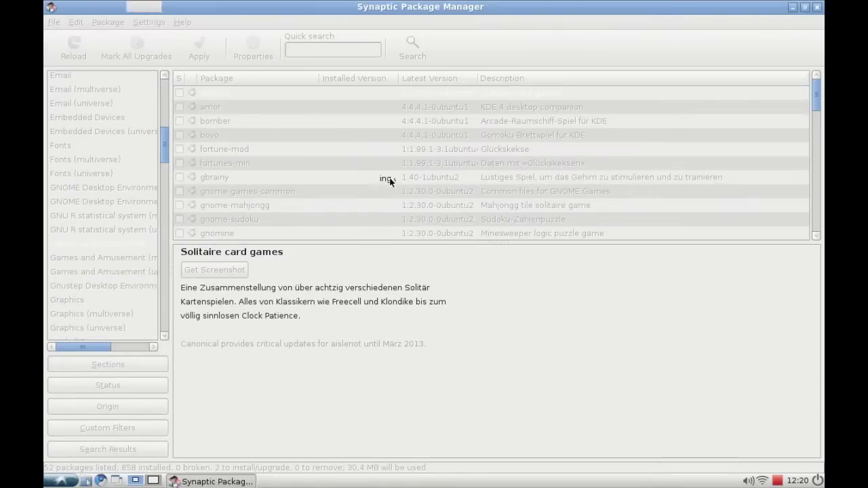
pyautogui.click(542, 333)
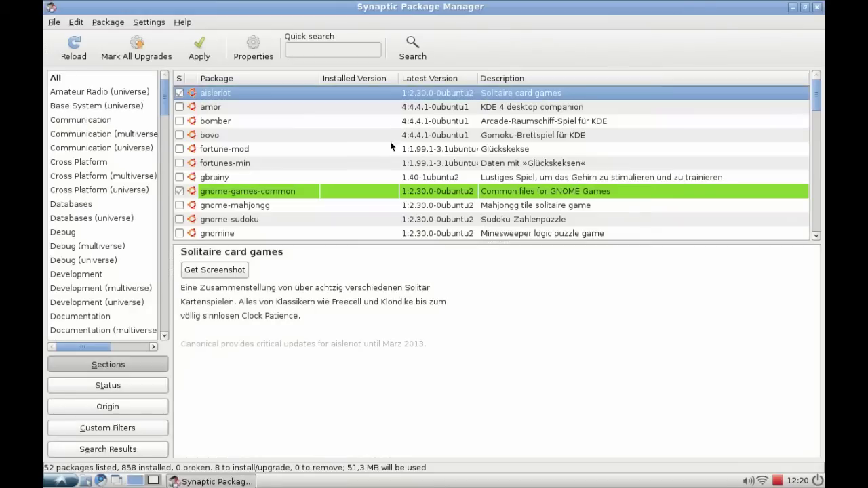
pyautogui.scroll(-3, 312, 159)
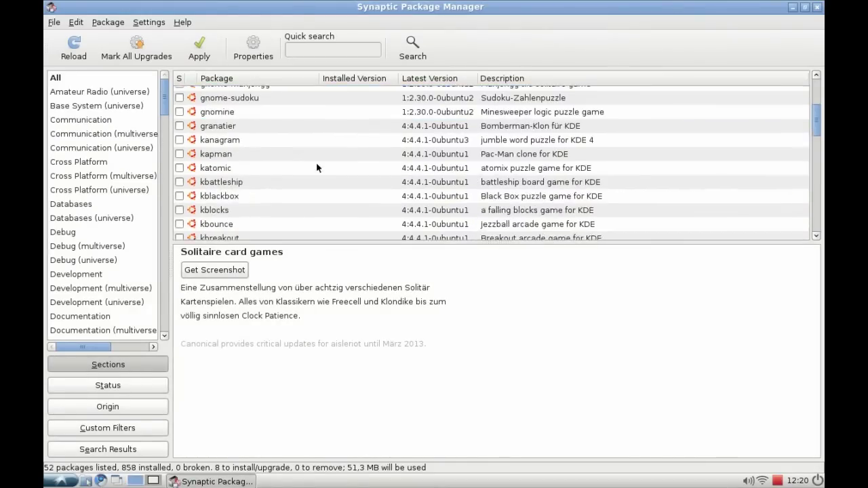
pyautogui.scroll(-3, 316, 164)
pyautogui.scroll(-1, 314, 170)
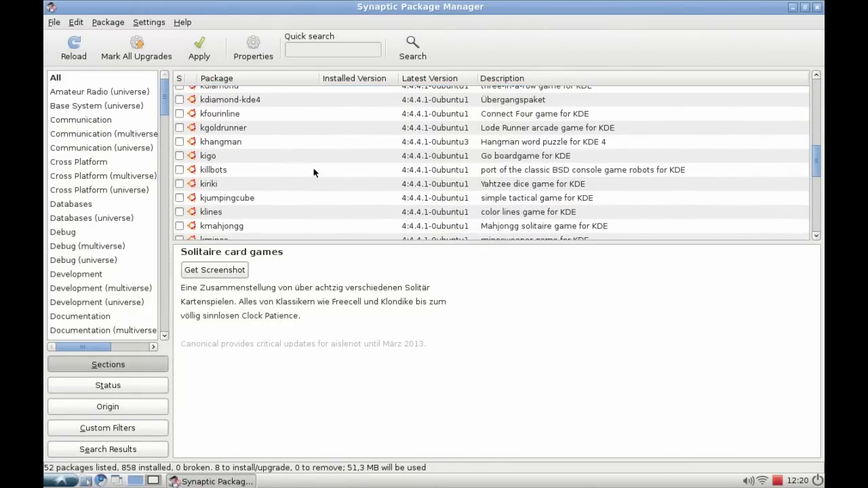
# Review the Apply summary, expanding and collapsing the list of 4 packages to upgrade.
pyautogui.click(211, 58)
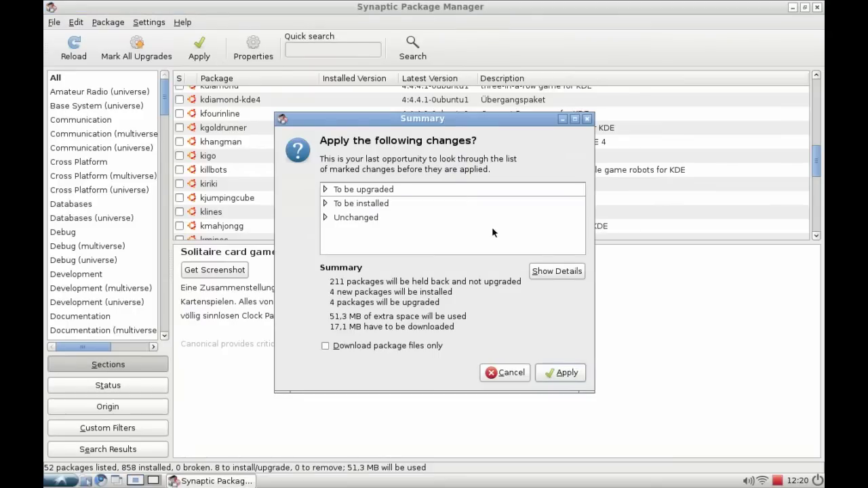
pyautogui.click(325, 189)
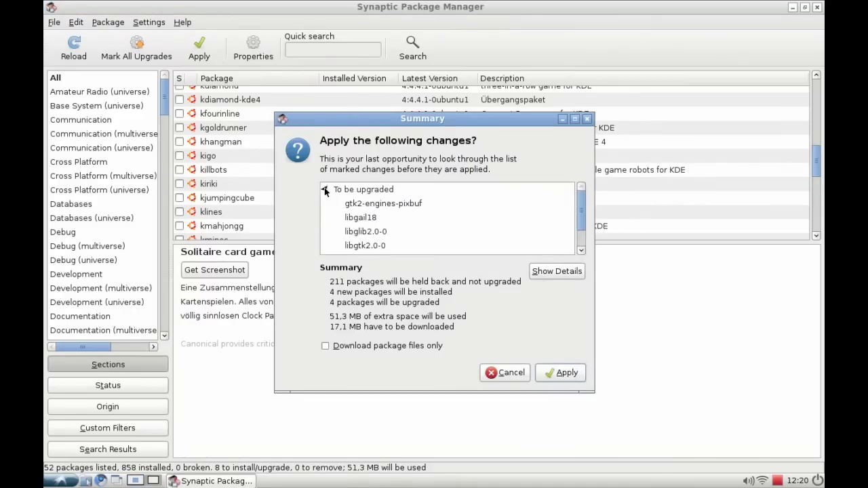
pyautogui.moveTo(579, 217)
pyautogui.mouseDown()
pyautogui.moveTo(578, 231)
pyautogui.moveTo(580, 202)
pyautogui.mouseUp()
pyautogui.moveTo(580, 214); pyautogui.dragTo(580, 238)
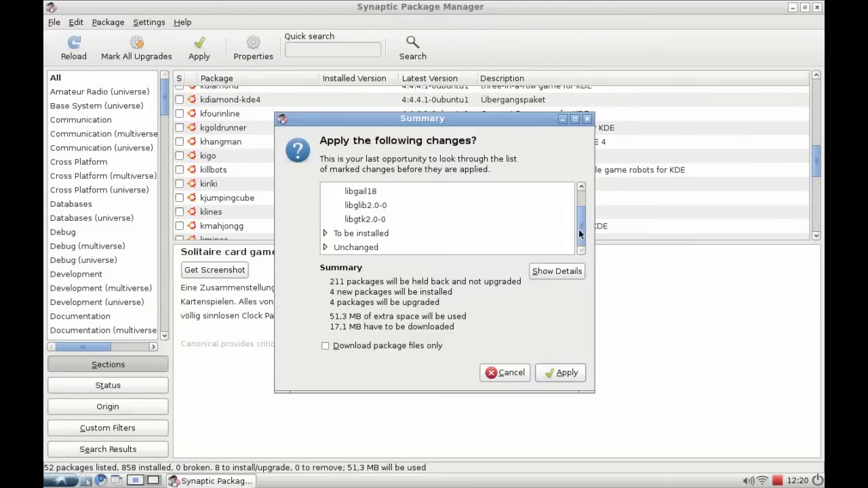
pyautogui.moveTo(579, 229); pyautogui.dragTo(576, 224)
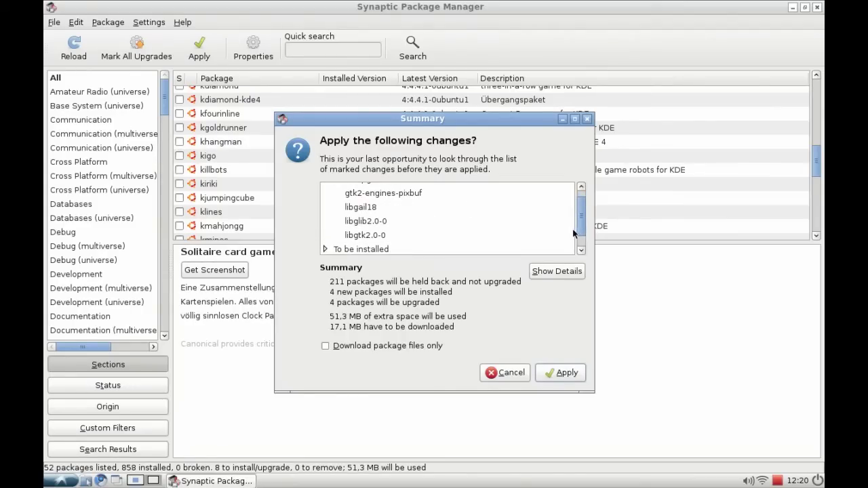
pyautogui.moveTo(581, 229); pyautogui.dragTo(580, 223)
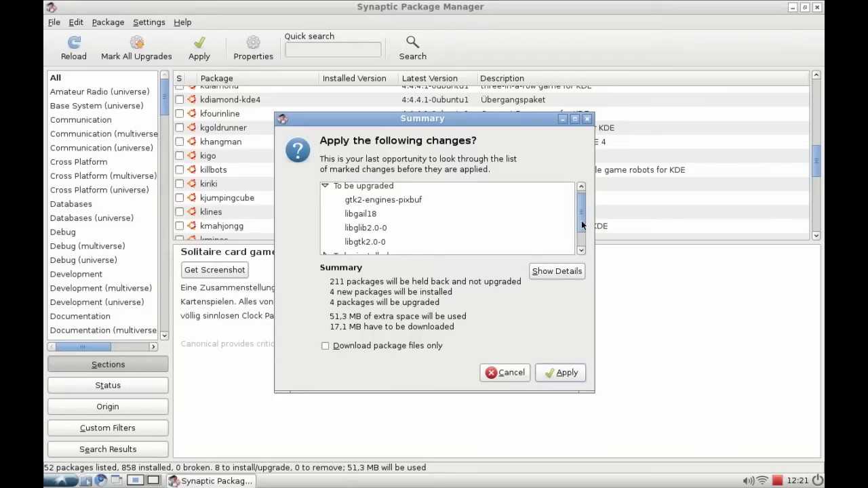
pyautogui.moveTo(581, 222); pyautogui.dragTo(580, 224)
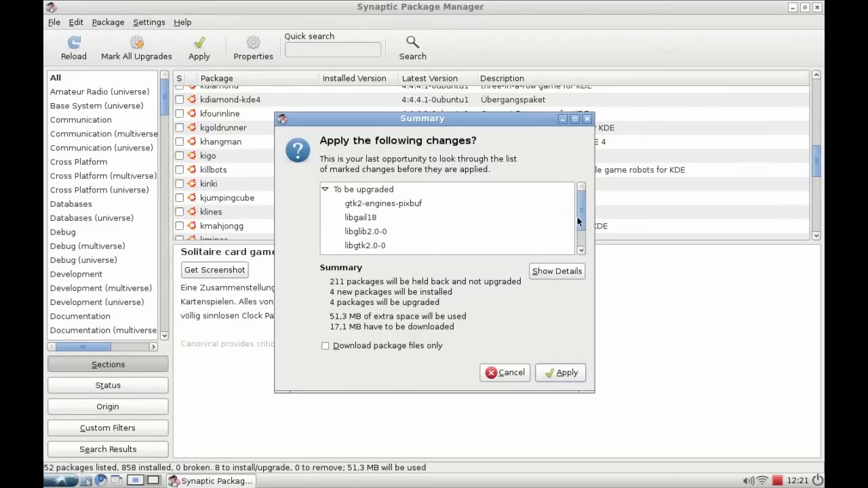
pyautogui.click(325, 189)
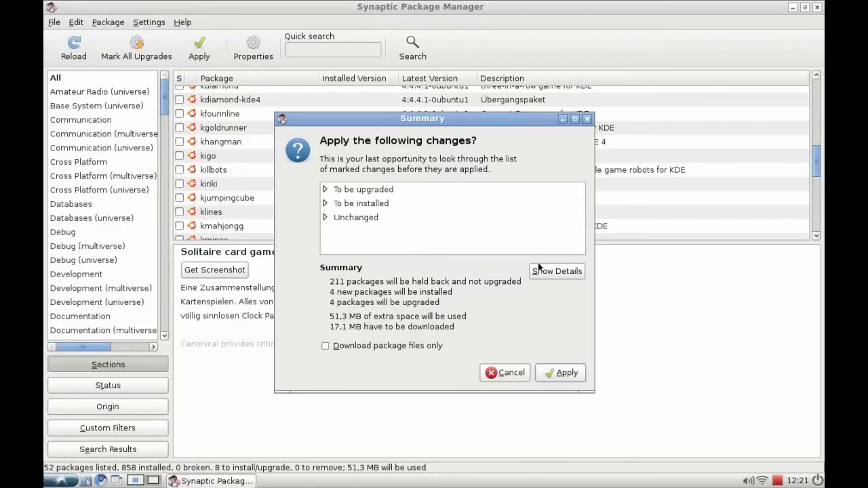
# Apply the marked changes and dismiss the Changes applied dialog once installation finishes.
pyautogui.click(573, 373)
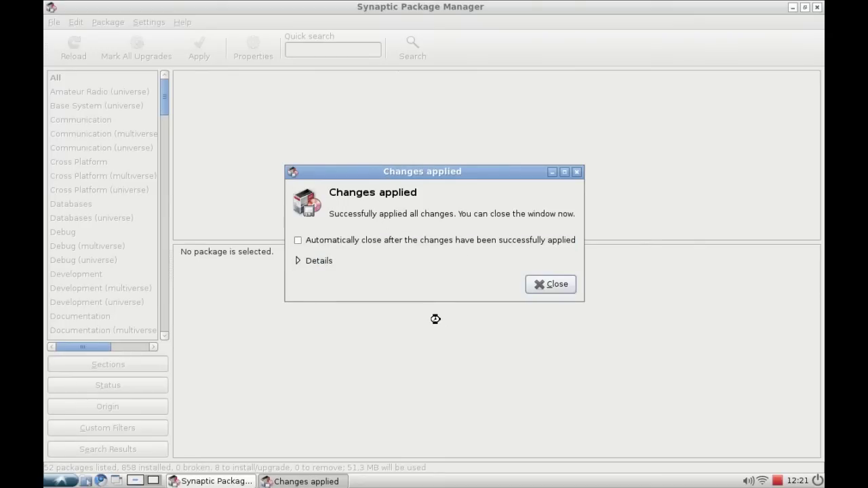
pyautogui.click(546, 291)
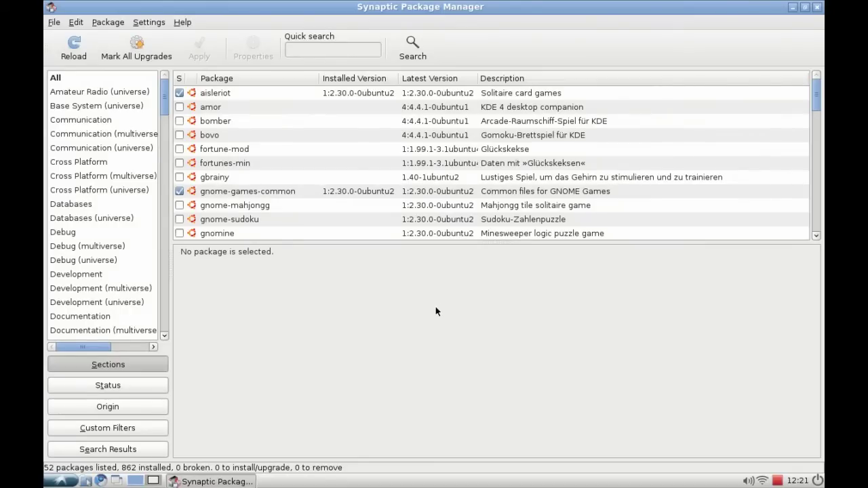
# Launch AisleRiot Solitaire from Spiele, reposition the Klondike window, and draw the jack of hearts.
pyautogui.click(65, 481)
pyautogui.moveTo(76, 356)
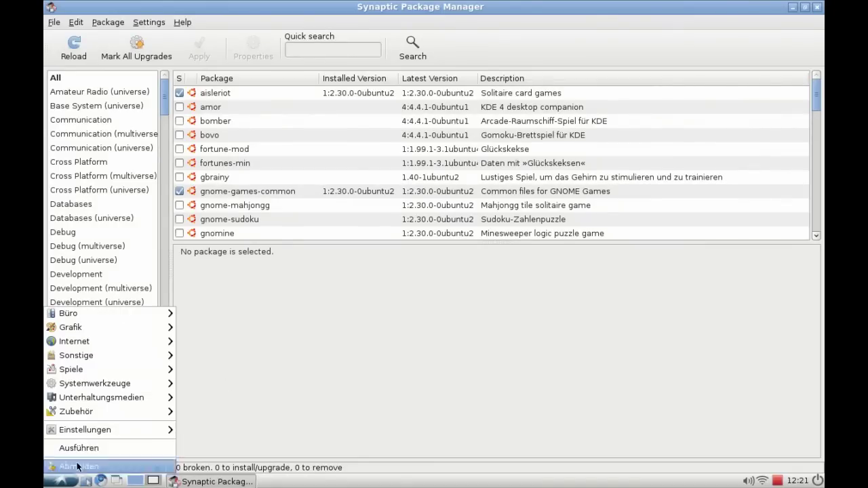
pyautogui.moveTo(108, 370)
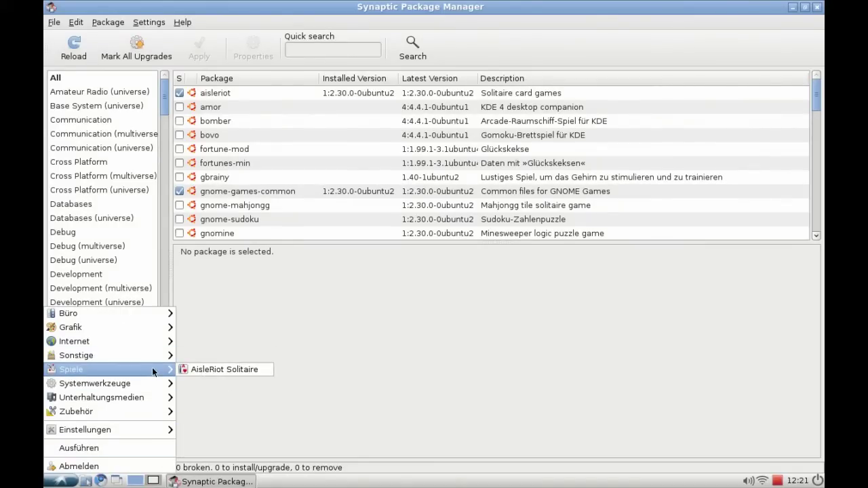
pyautogui.click(217, 369)
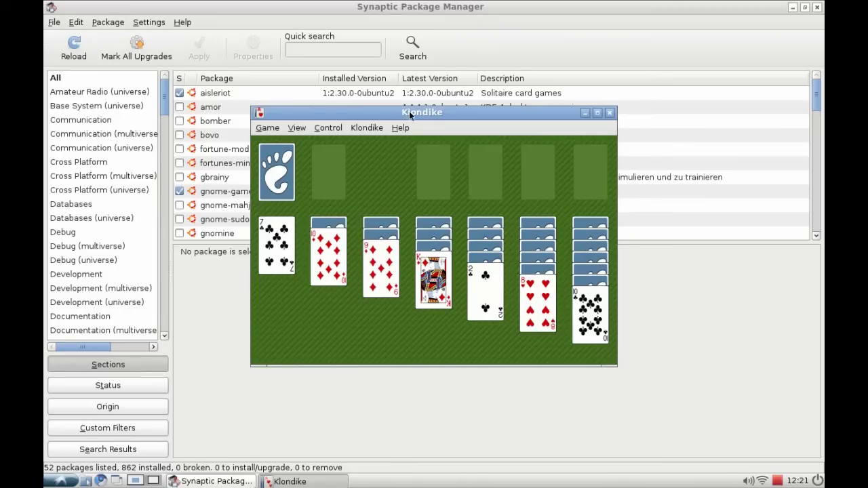
pyautogui.moveTo(409, 111); pyautogui.dragTo(444, 143)
pyautogui.click(316, 215)
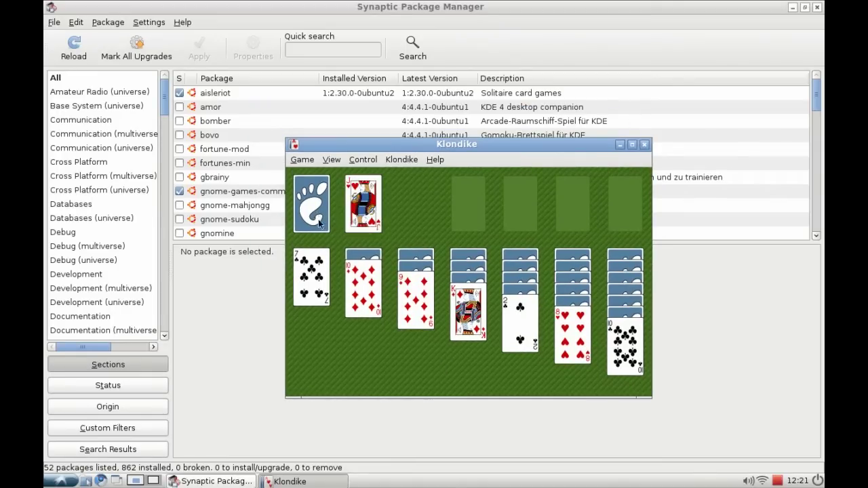